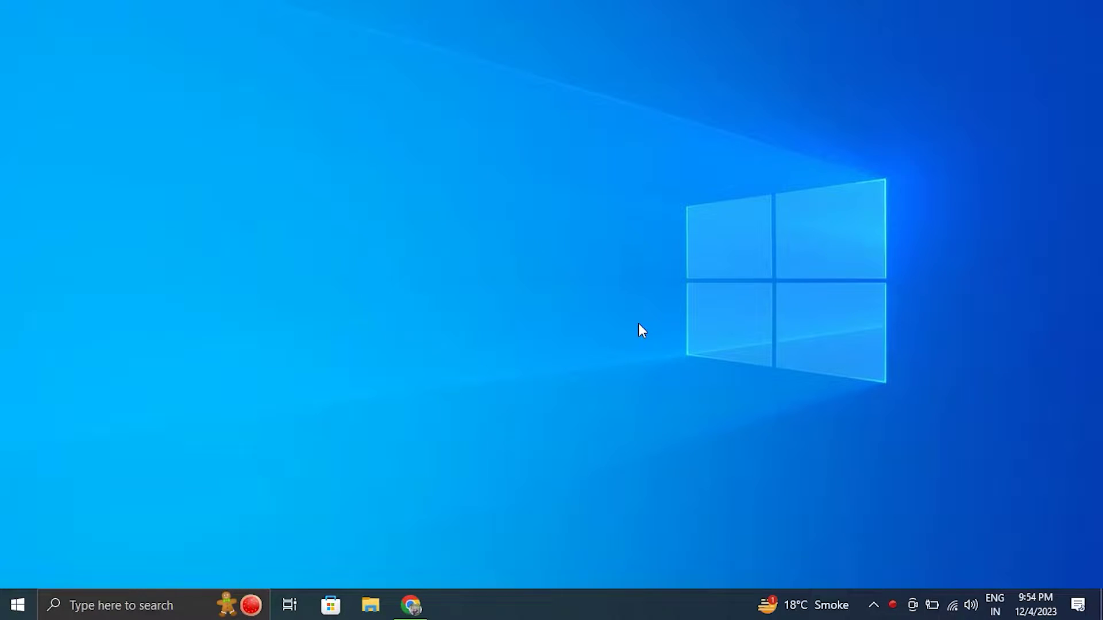
Run cleanmgr to scan drive C: (up to 70.2 MB freeable), then close Disk Cleanup
{"action": "key", "text": "super+r"}
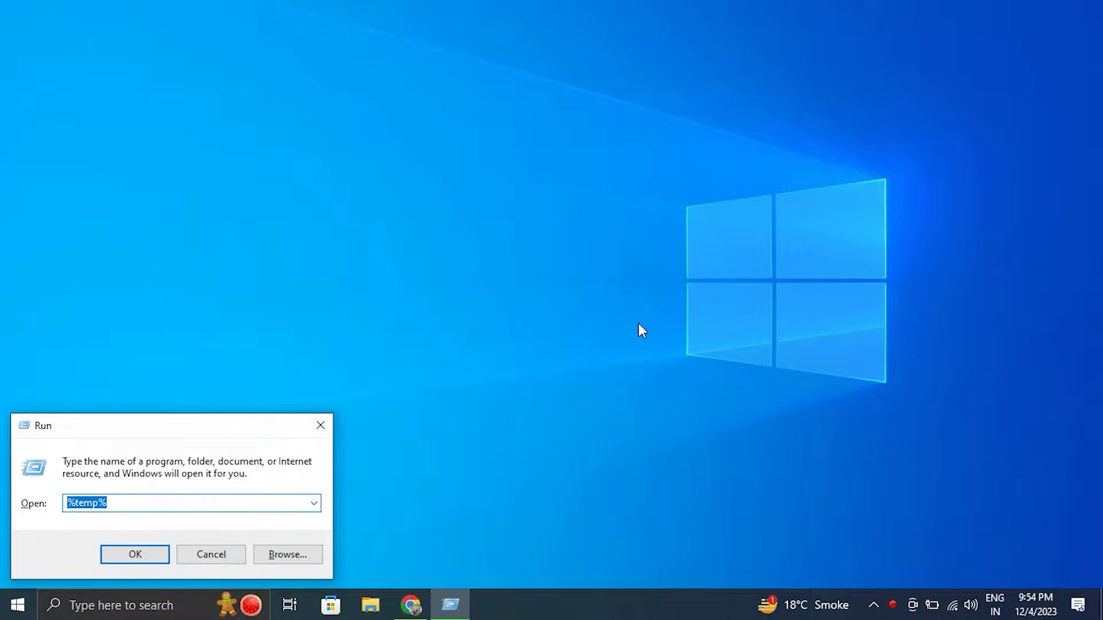
{"action": "type", "text": "c"}
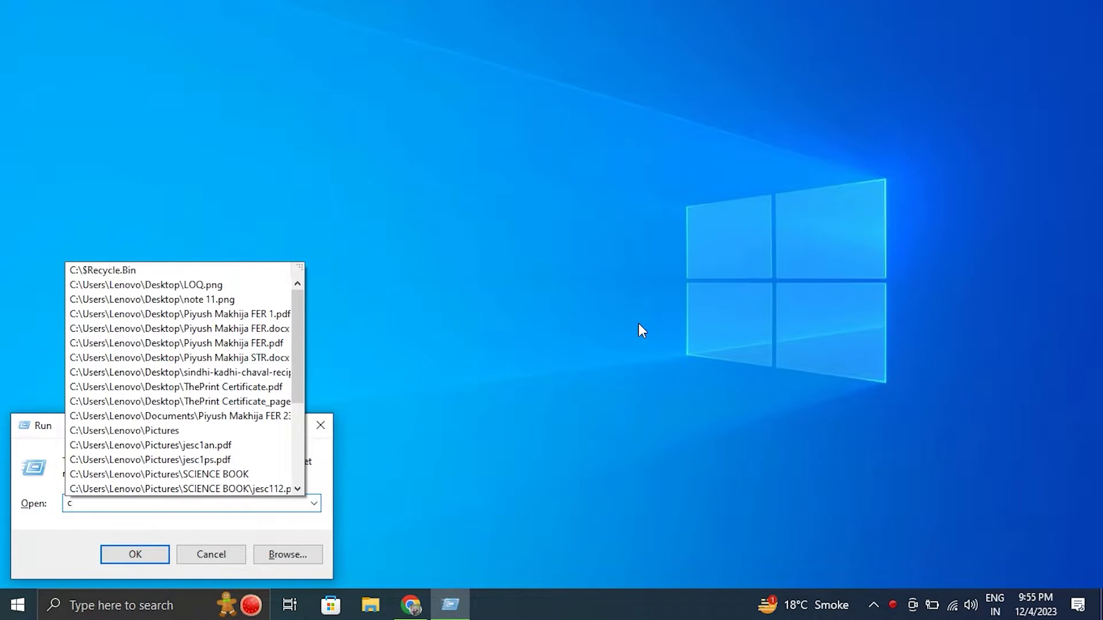
{"action": "type", "text": "le"}
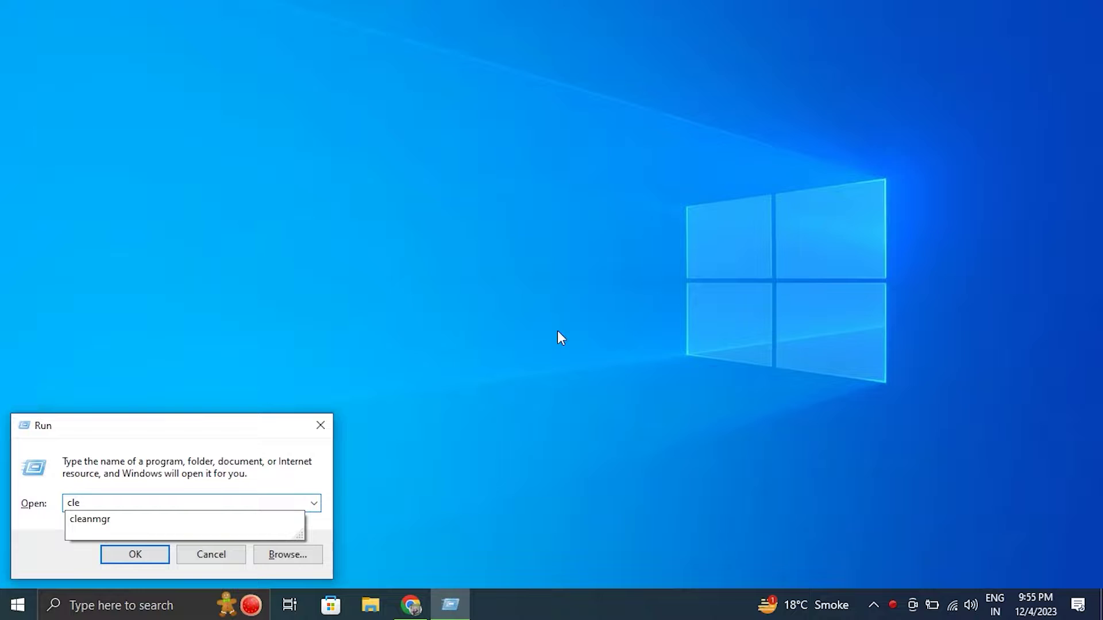
{"action": "left_click", "coordinate": [107, 522]}
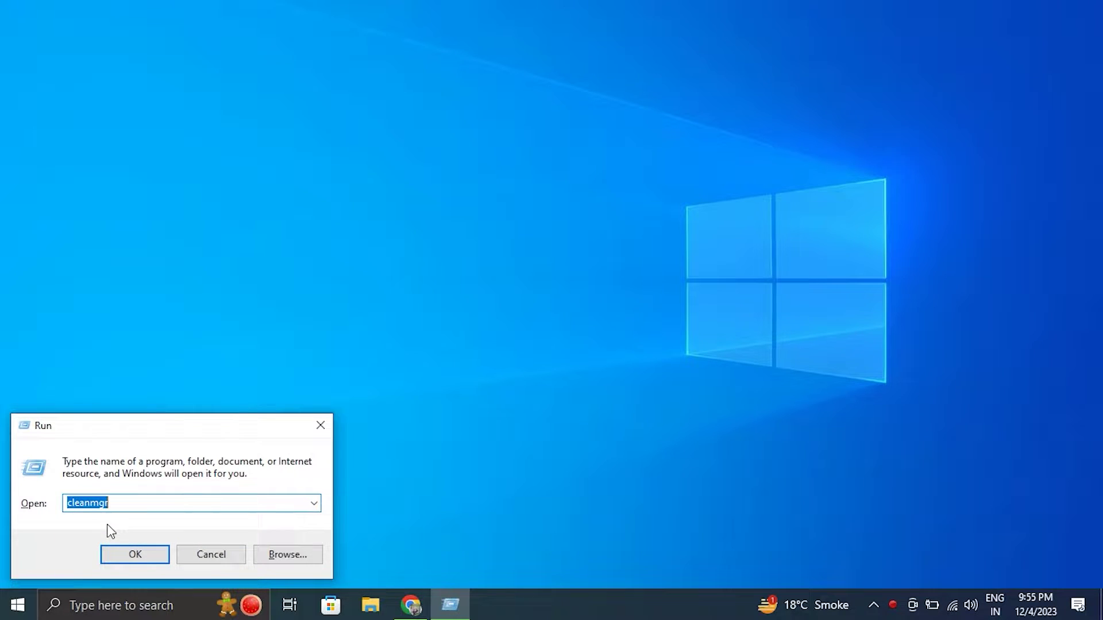
{"action": "left_click", "coordinate": [144, 553]}
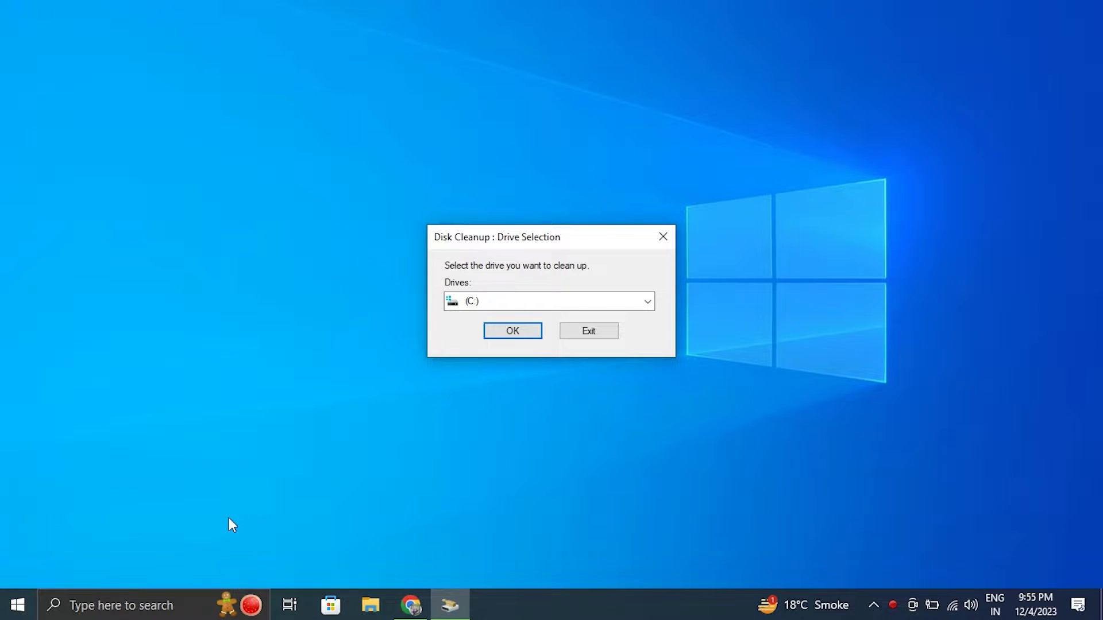
{"action": "left_click", "coordinate": [539, 337]}
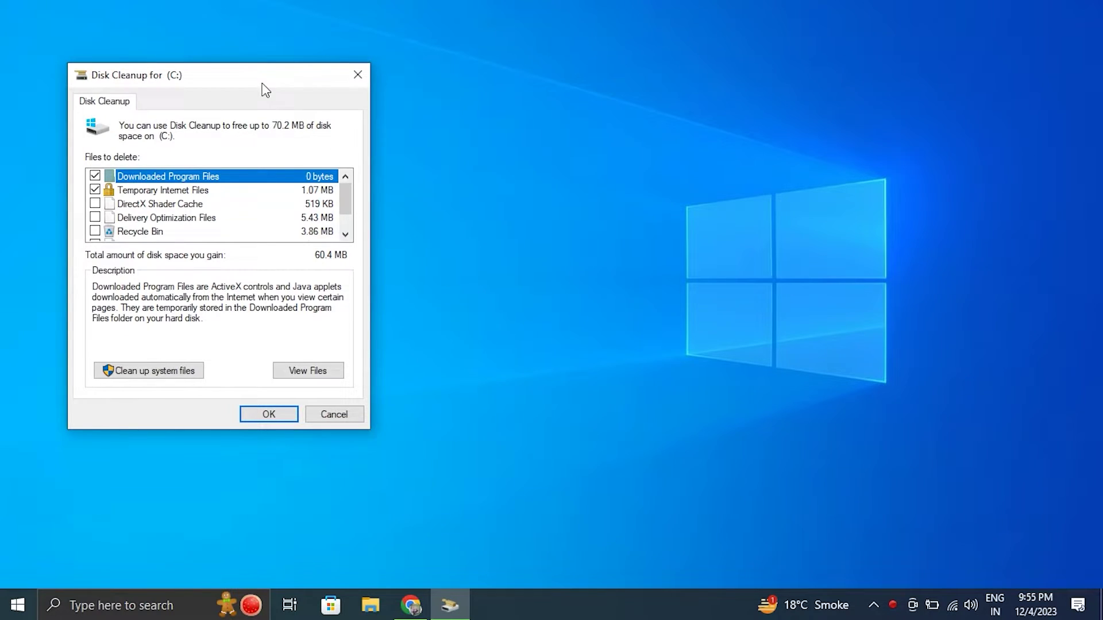
{"action": "left_click_drag", "start_coordinate": [262, 83], "coordinate": [424, 134]}
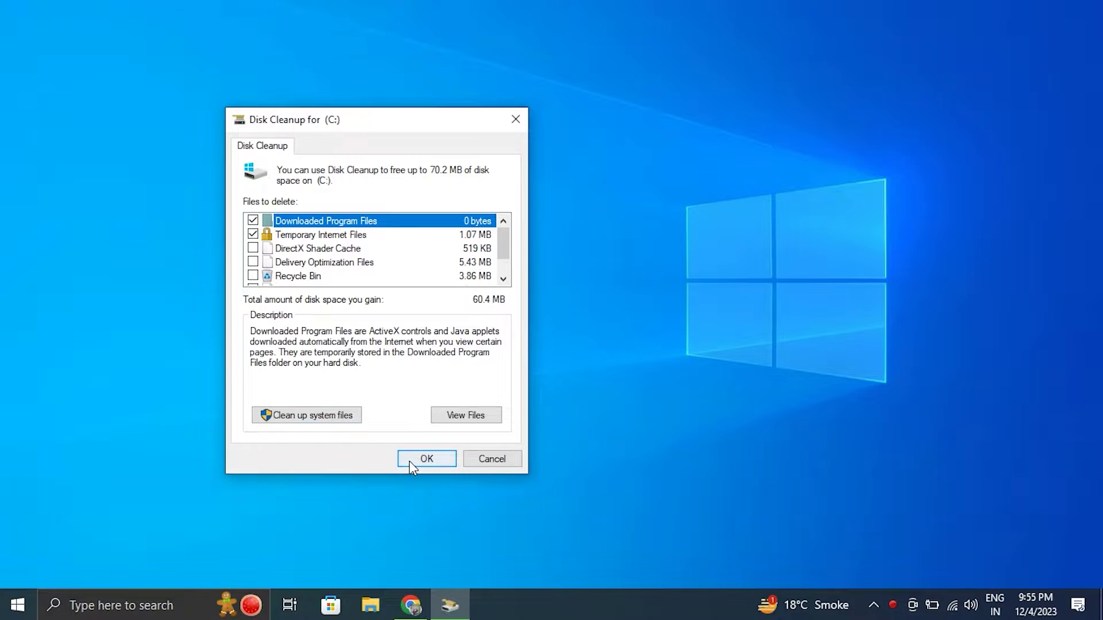
{"action": "left_click", "coordinate": [524, 117]}
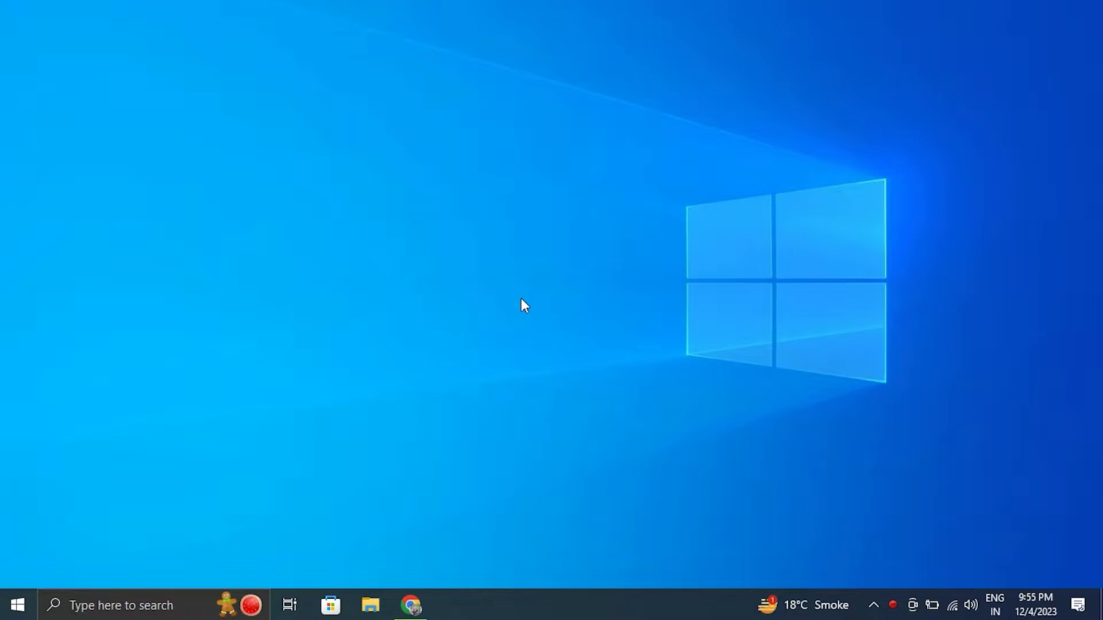
{"action": "key", "text": "super+i"}
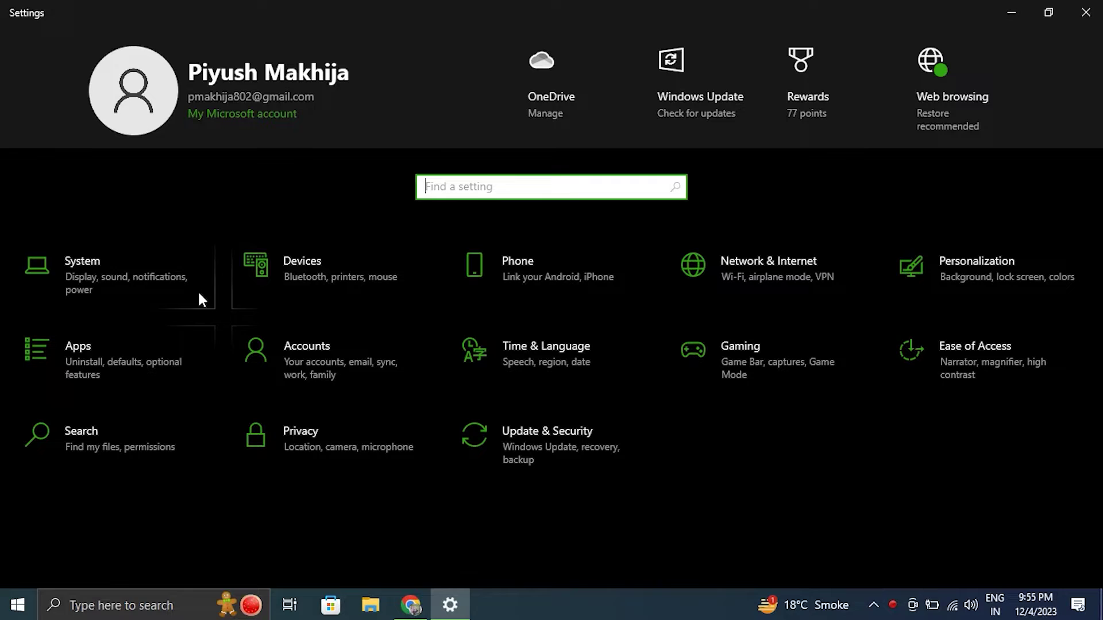
{"action": "left_click", "coordinate": [181, 287]}
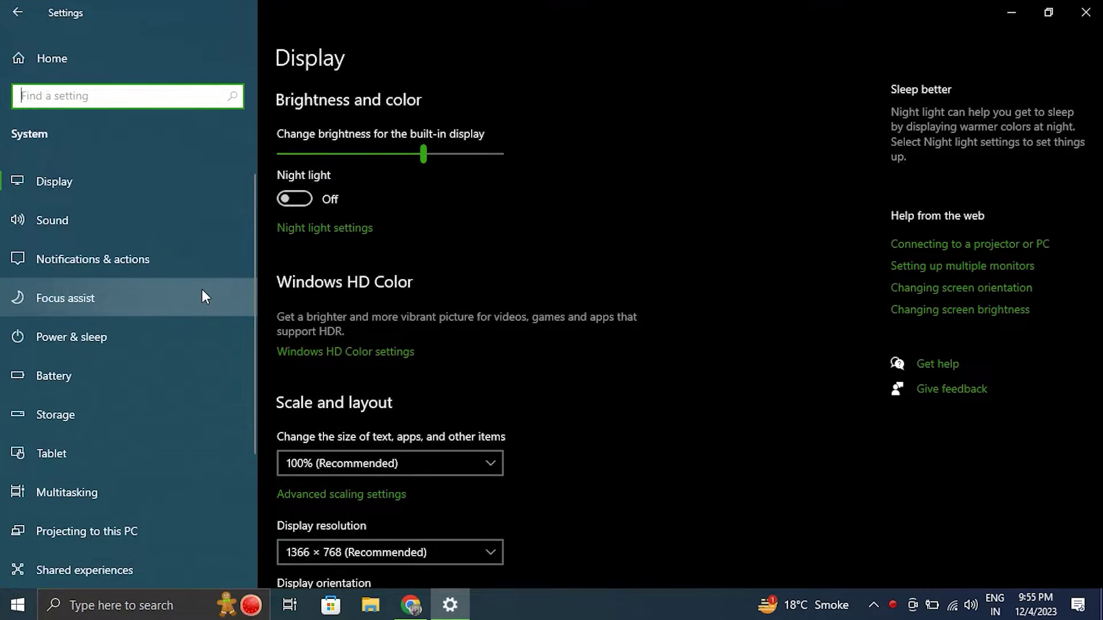
{"action": "left_click", "coordinate": [107, 403]}
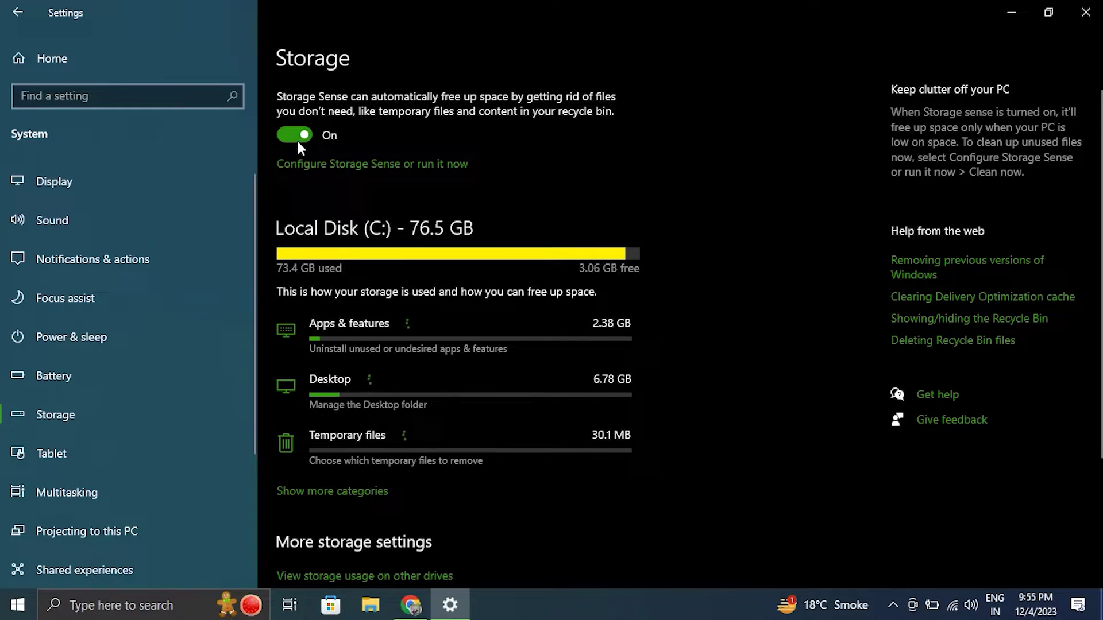
{"action": "left_click", "coordinate": [1085, 12]}
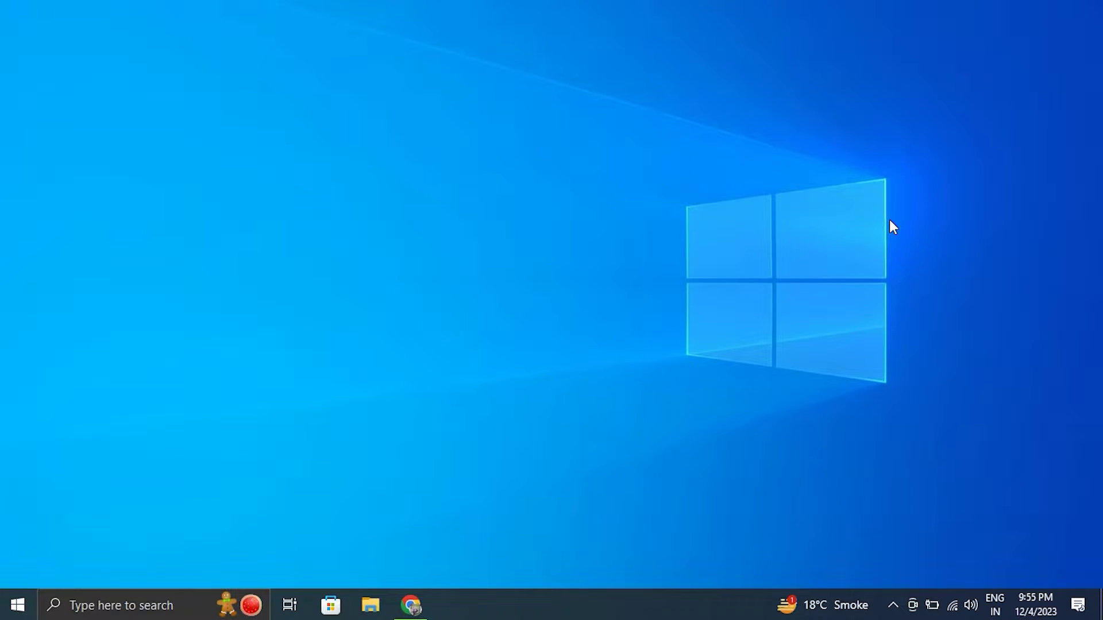
{"action": "key", "text": "super+i"}
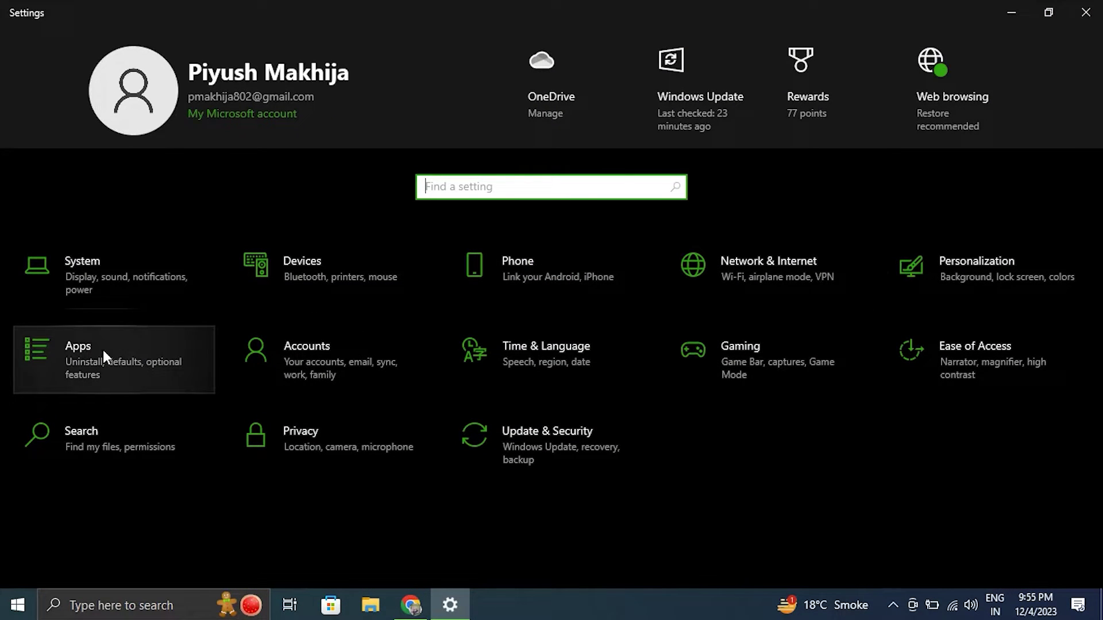
{"action": "left_click", "coordinate": [337, 332]}
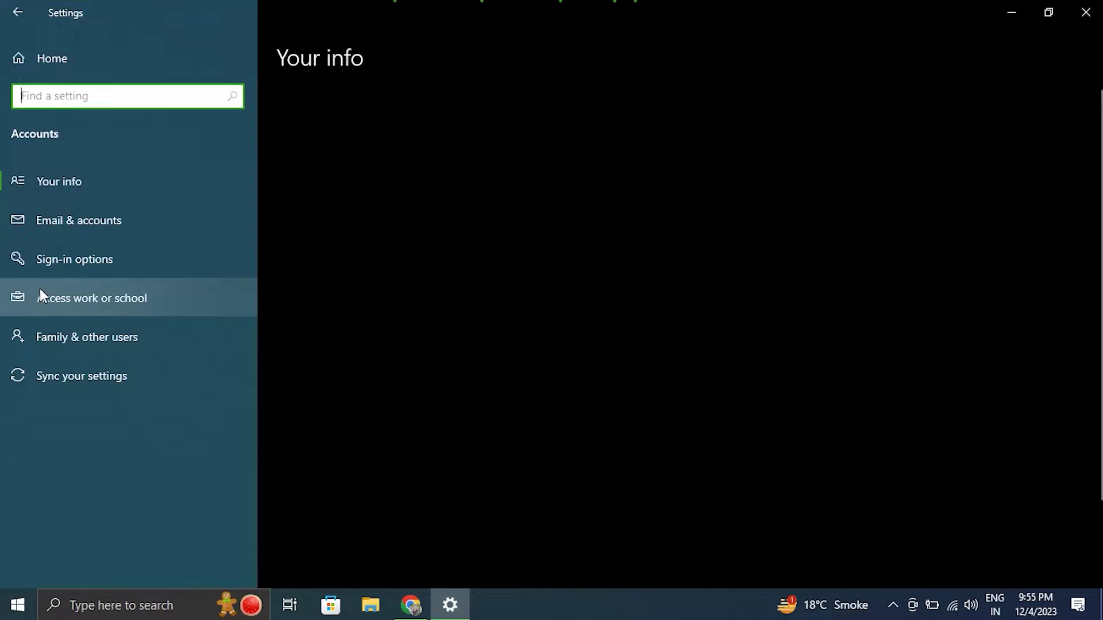
{"action": "left_click", "coordinate": [65, 262]}
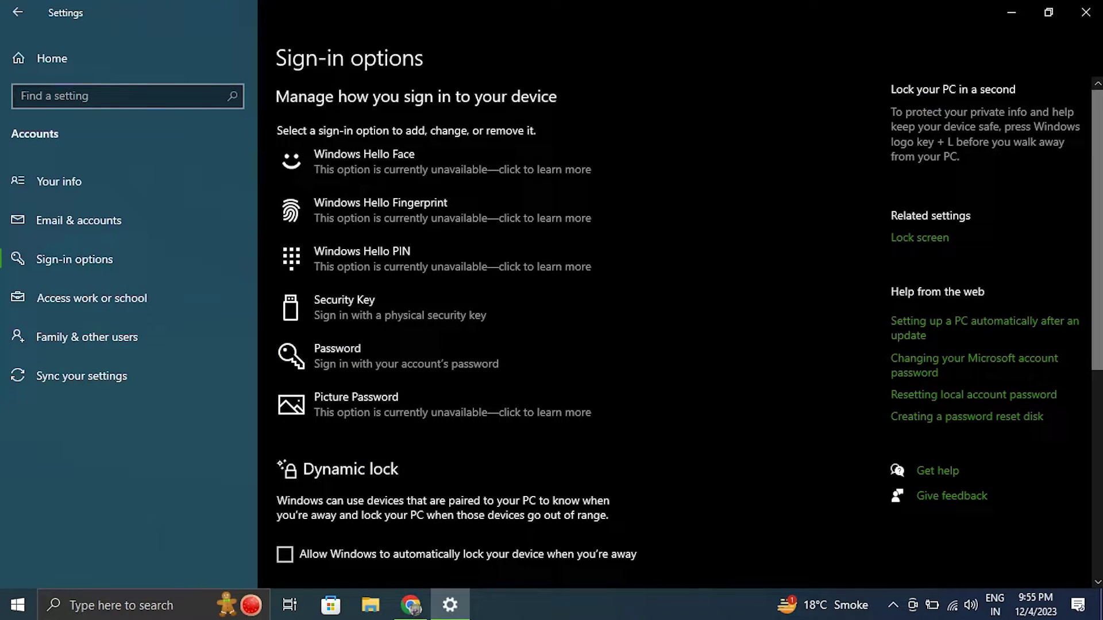
{"action": "scroll", "coordinate": [409, 404], "scroll_direction": "down", "scroll_amount": 5}
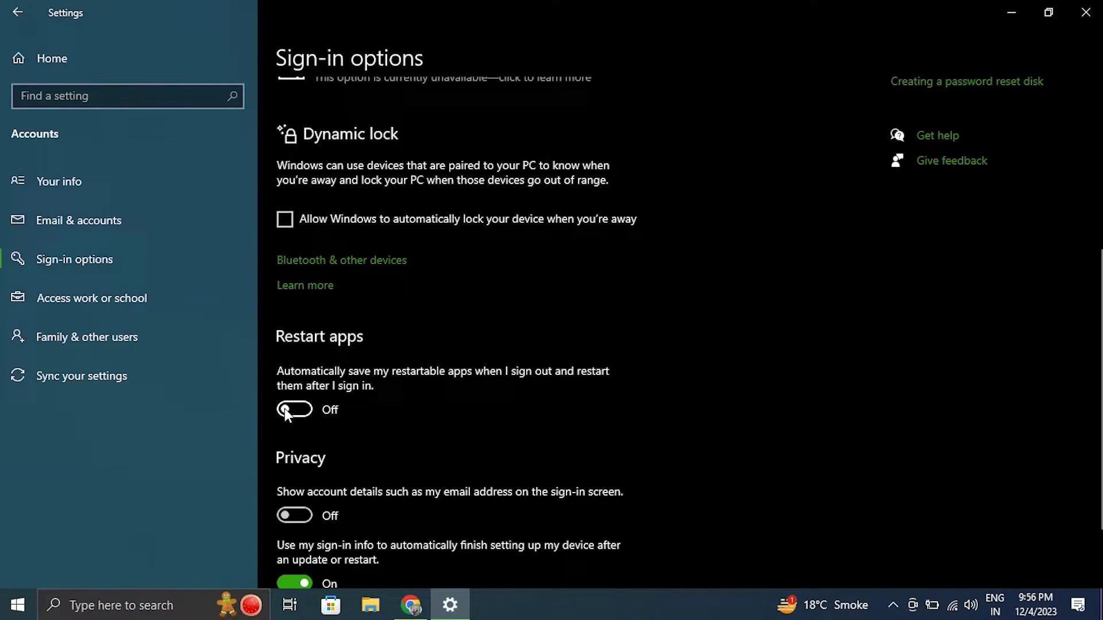
{"action": "left_click", "coordinate": [1086, 12]}
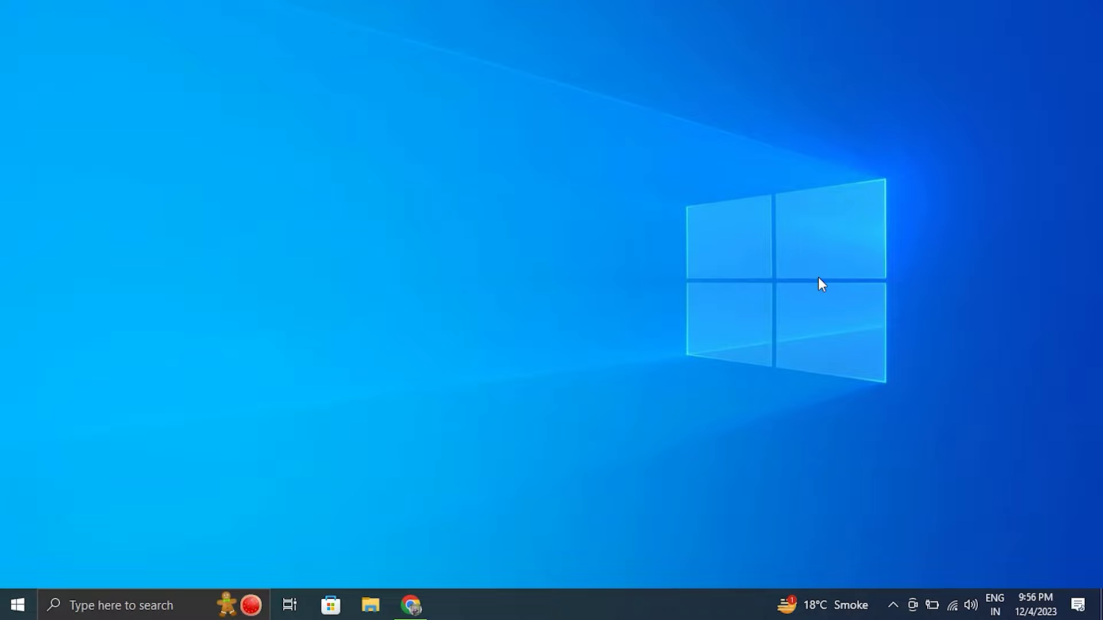
Launch the Services console via services.msc from the Run box
{"action": "key", "text": "super+r"}
{"action": "type", "text": "ser"}
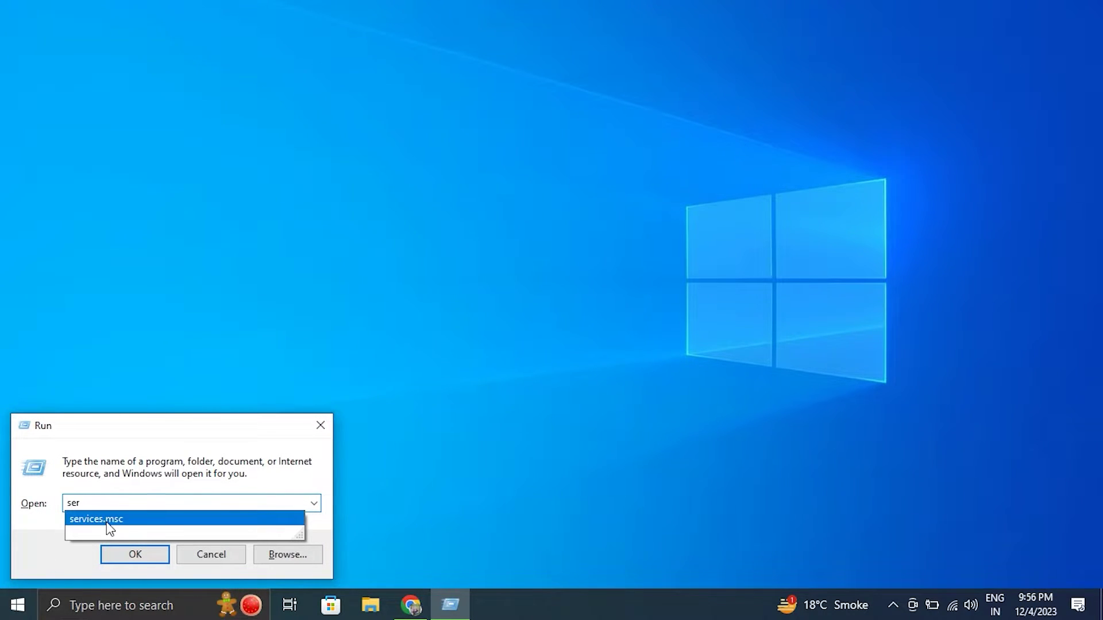
{"action": "left_click", "coordinate": [161, 520]}
{"action": "left_click", "coordinate": [148, 551]}
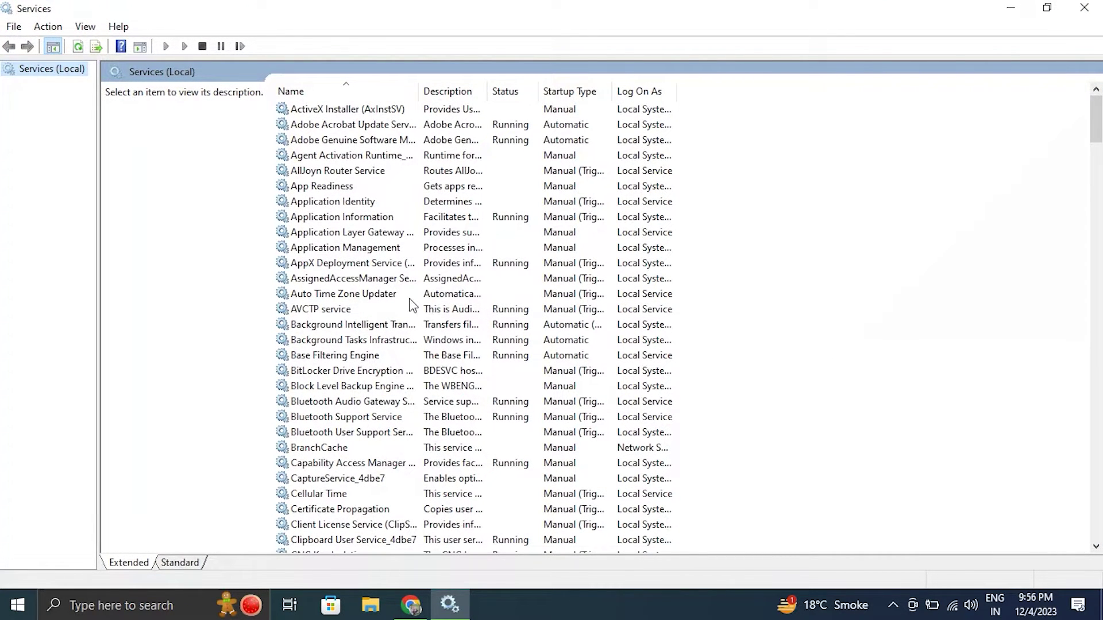
Set Auto Time Zone Updater's startup type to Disabled, confirm, and close Services
{"action": "left_click", "coordinate": [362, 295]}
{"action": "right_click", "coordinate": [362, 295]}
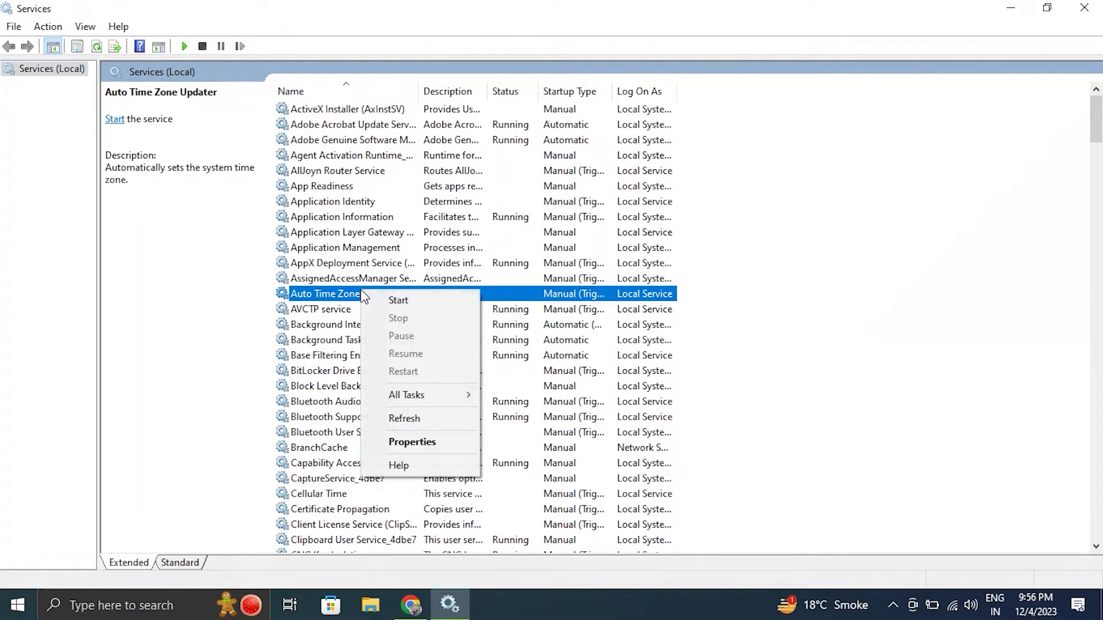
{"action": "left_click", "coordinate": [435, 446]}
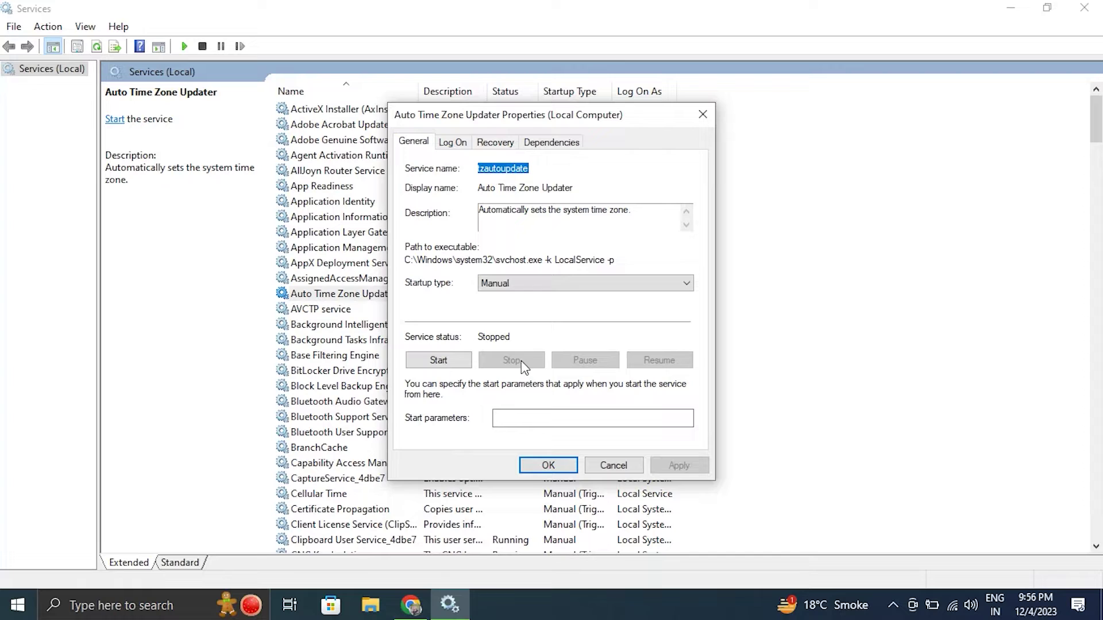
{"action": "left_click", "coordinate": [529, 287]}
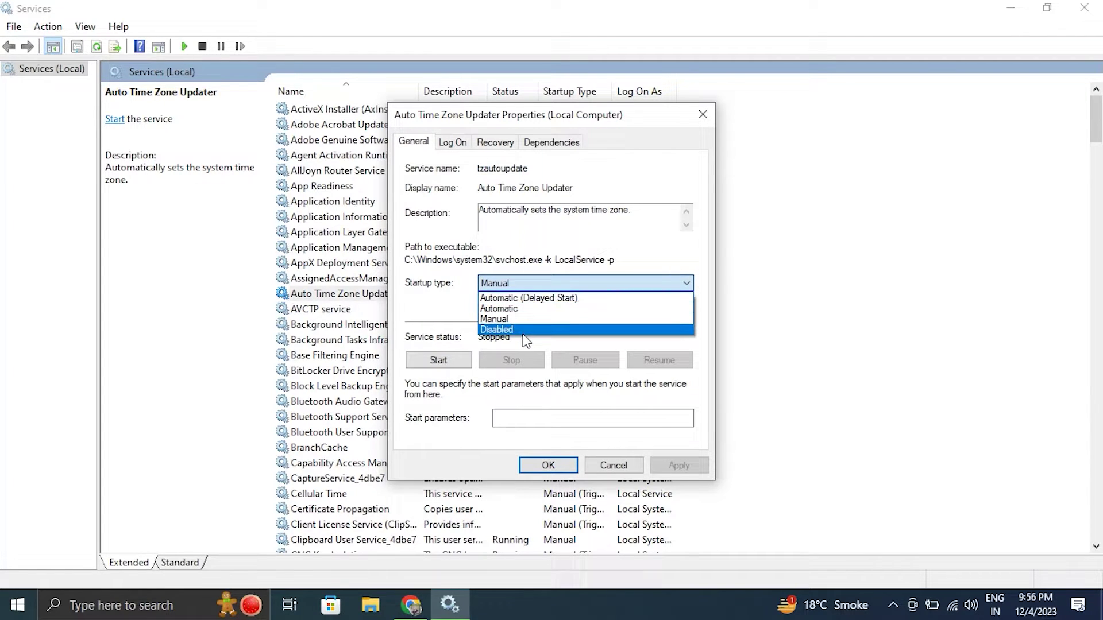
{"action": "left_click", "coordinate": [523, 330]}
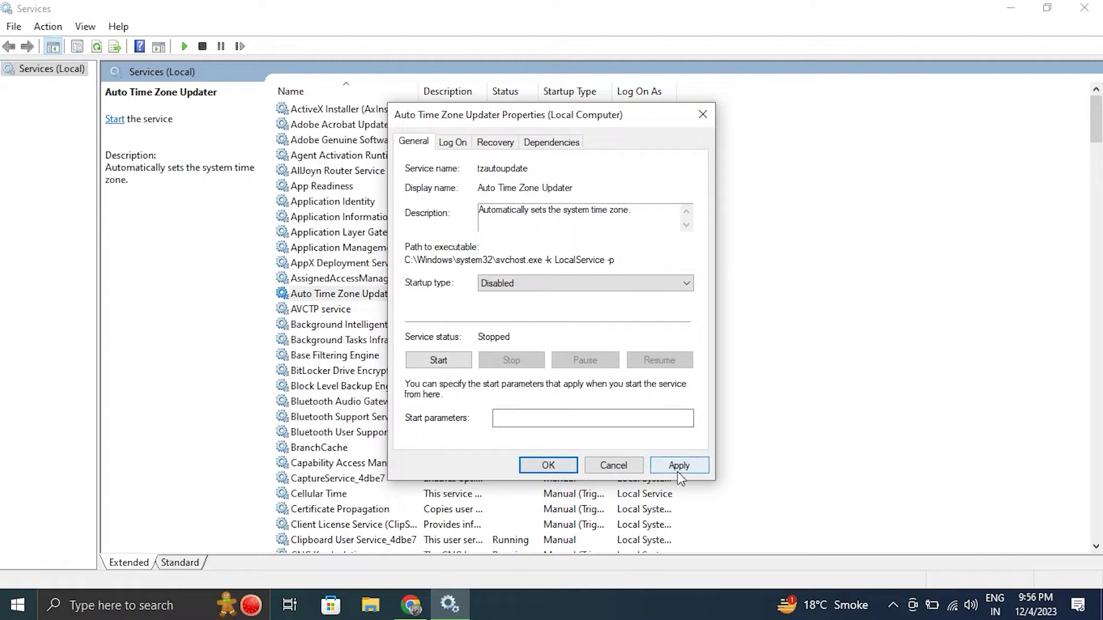
{"action": "left_click", "coordinate": [704, 116]}
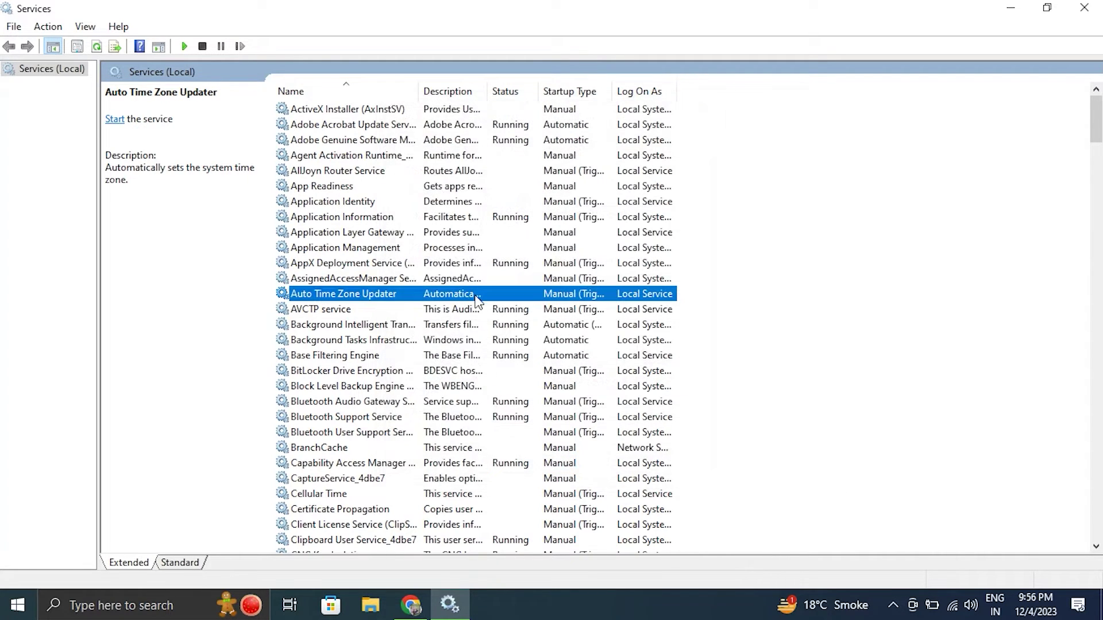
{"action": "left_click", "coordinate": [1071, 6]}
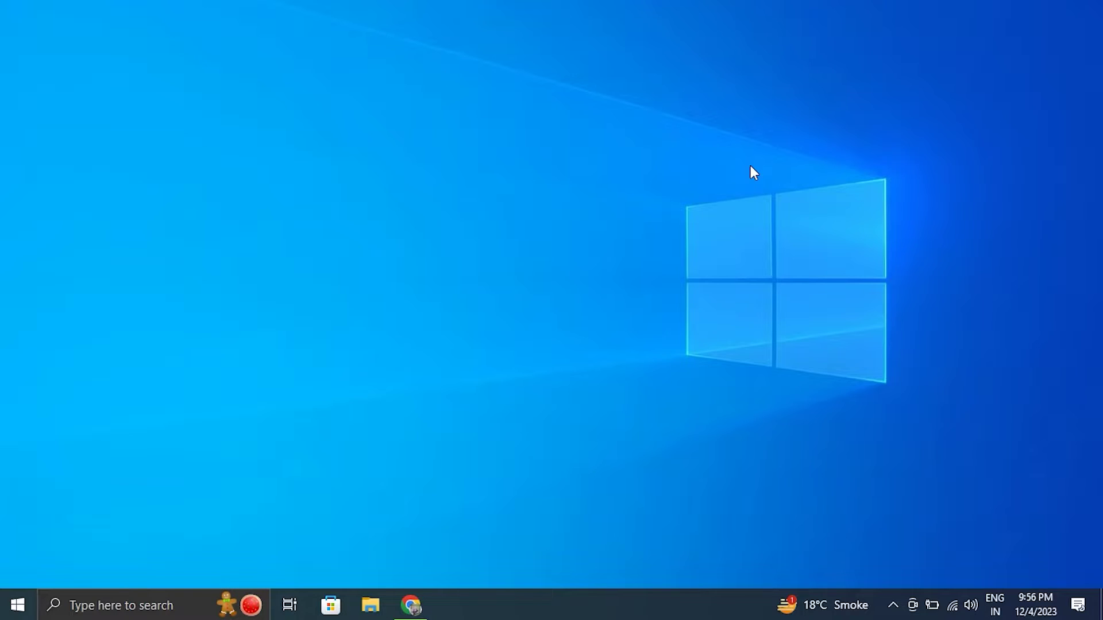
{"action": "key", "text": "super+x"}
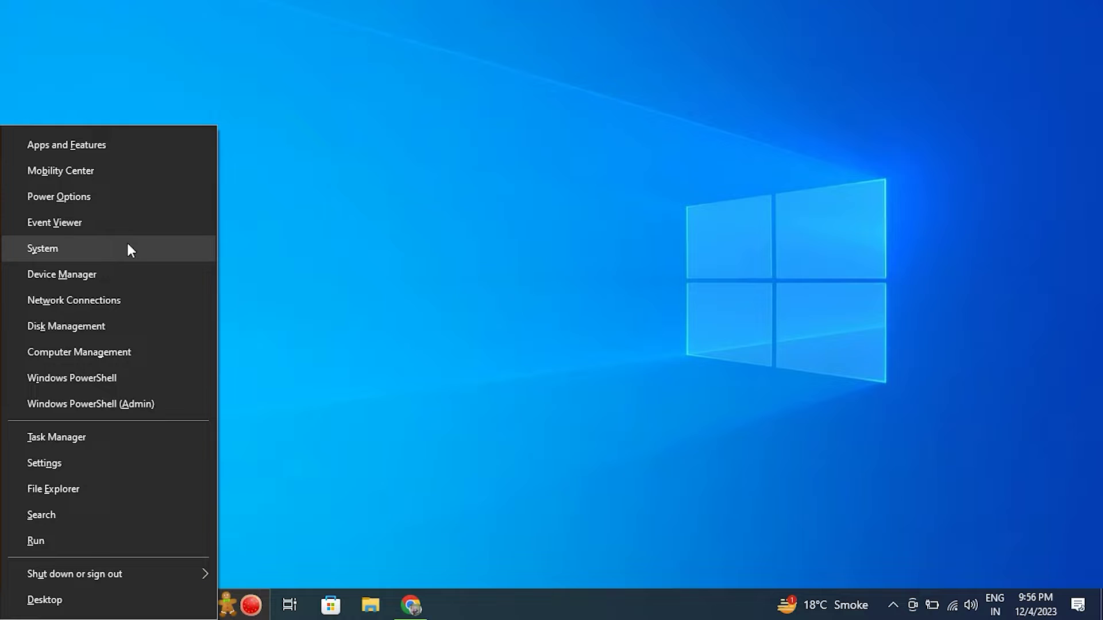
{"action": "left_click", "coordinate": [116, 144]}
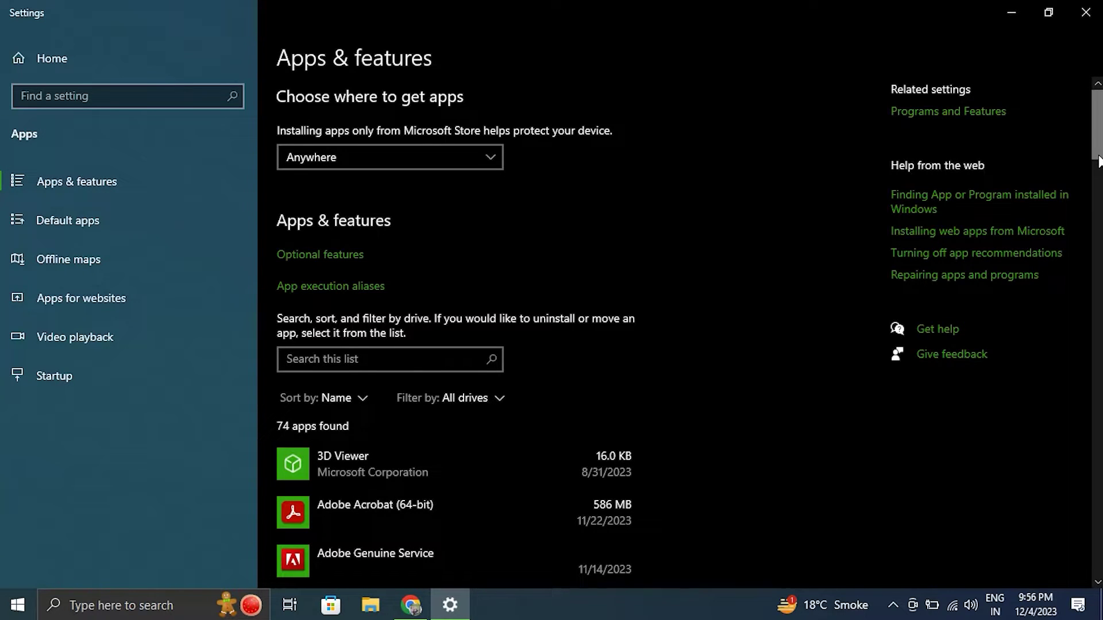
{"action": "scroll", "coordinate": [1098, 160], "scroll_direction": "down", "scroll_amount": 10}
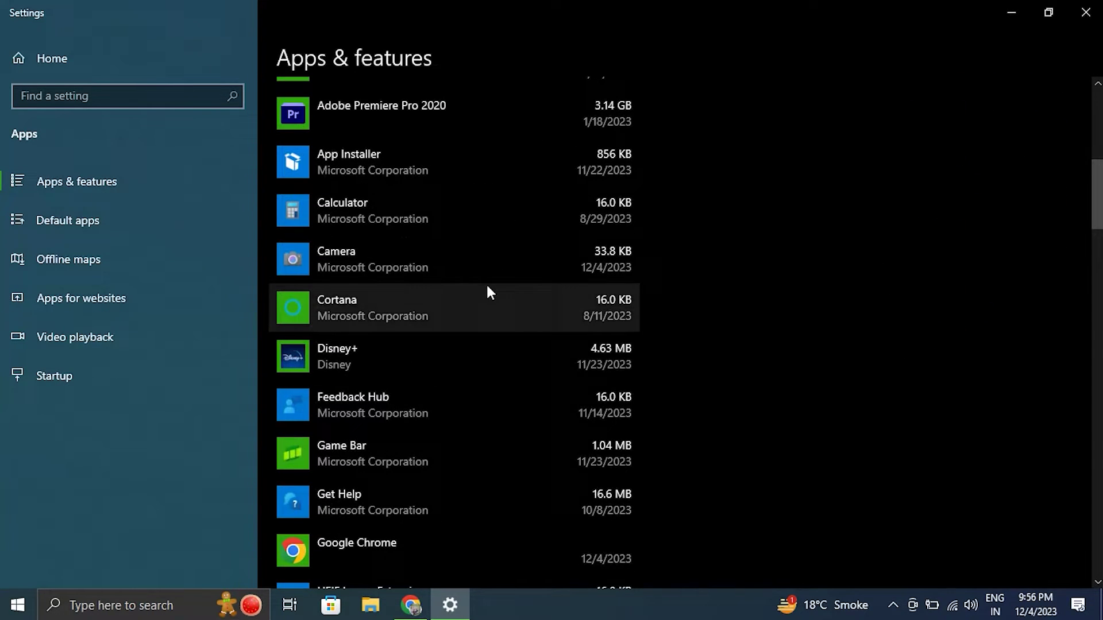
{"action": "left_click", "coordinate": [487, 290]}
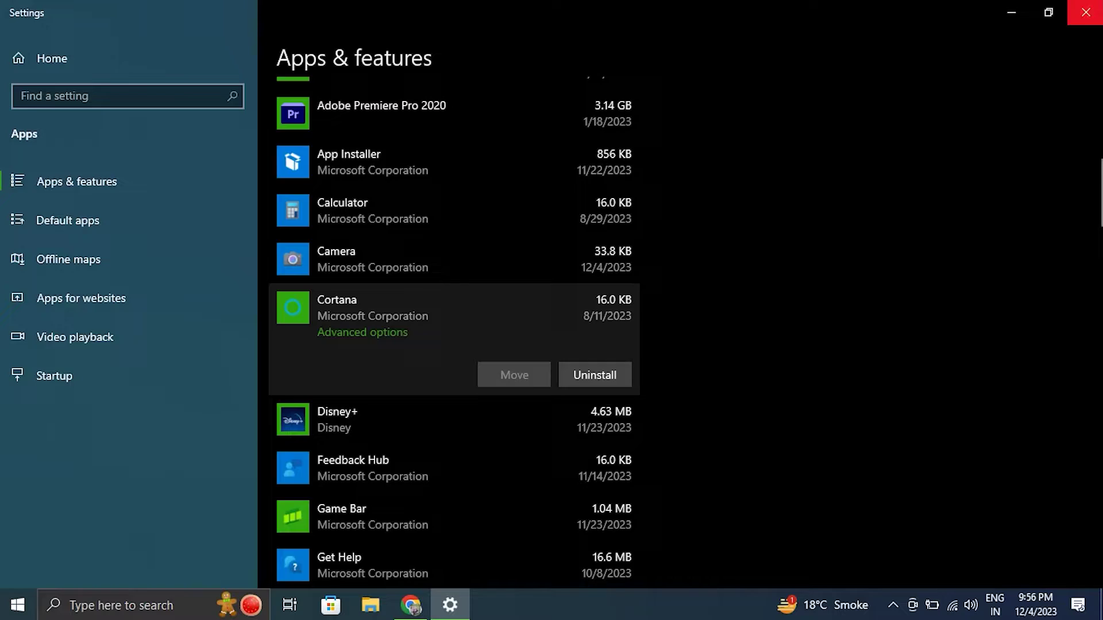
{"action": "left_click", "coordinate": [1086, 12]}
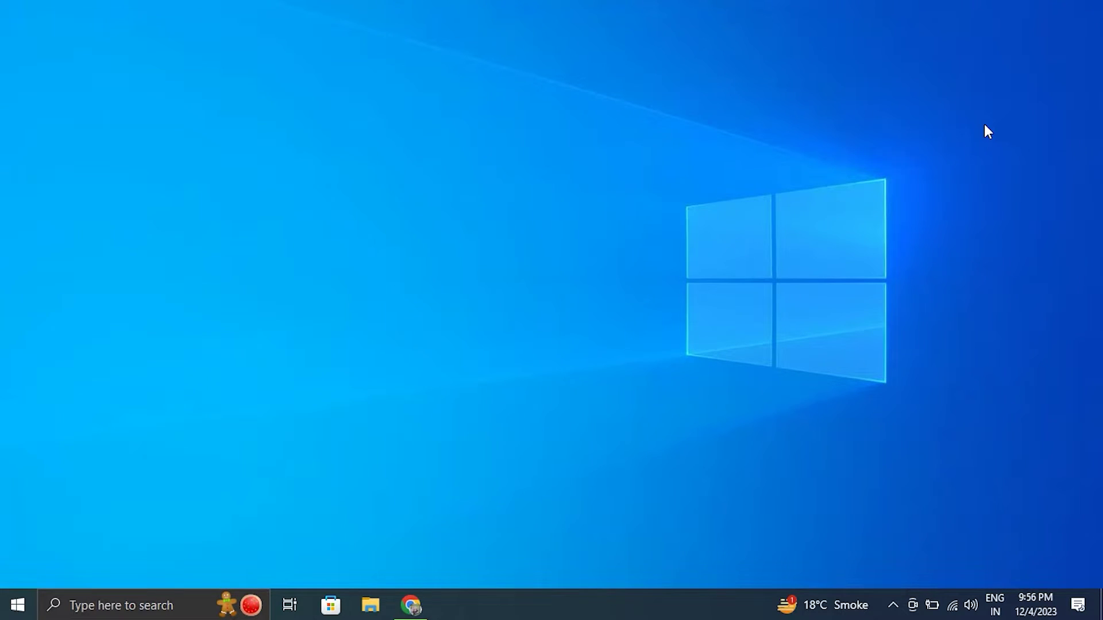
{"action": "key", "text": "super+s"}
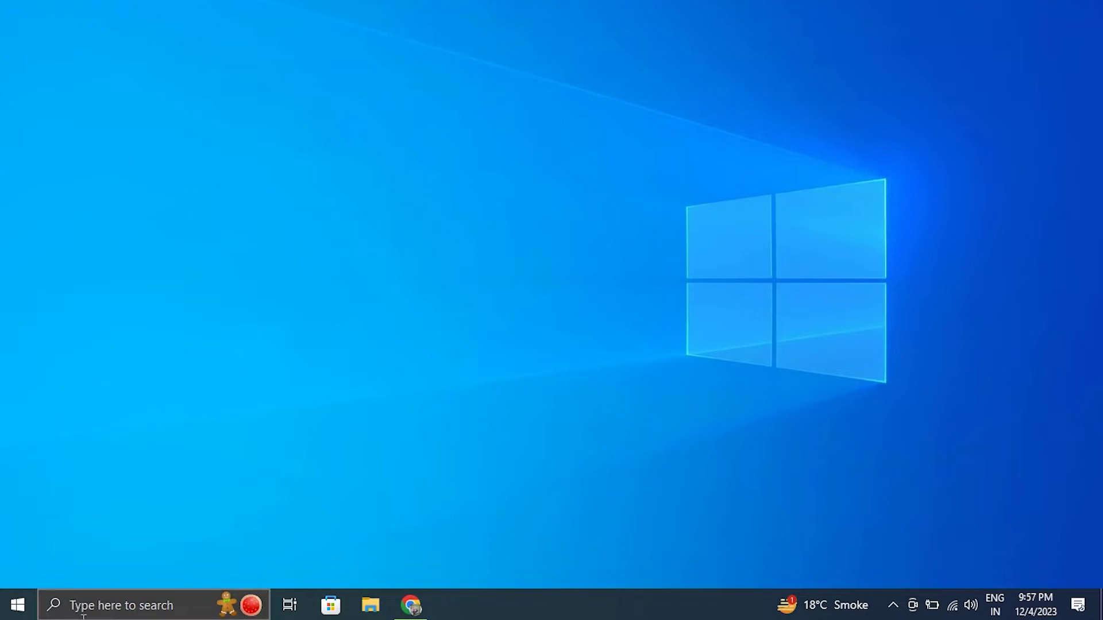
{"action": "type", "text": "recy"}
{"action": "left_click", "coordinate": [232, 190]}
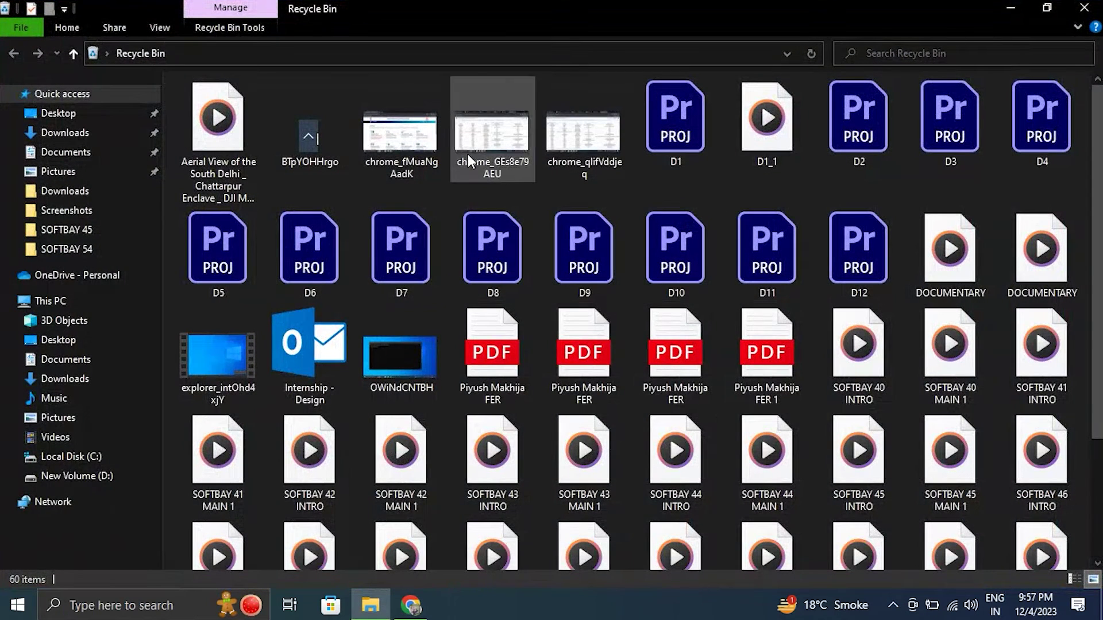
{"action": "right_click", "coordinate": [353, 103]}
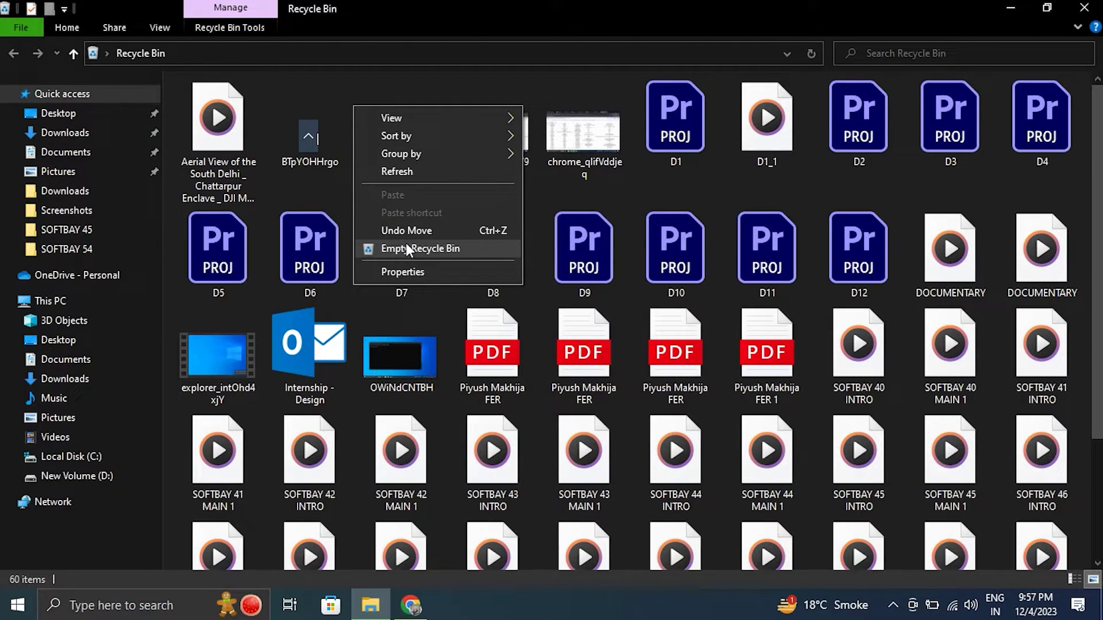
{"action": "left_click", "coordinate": [1084, 7]}
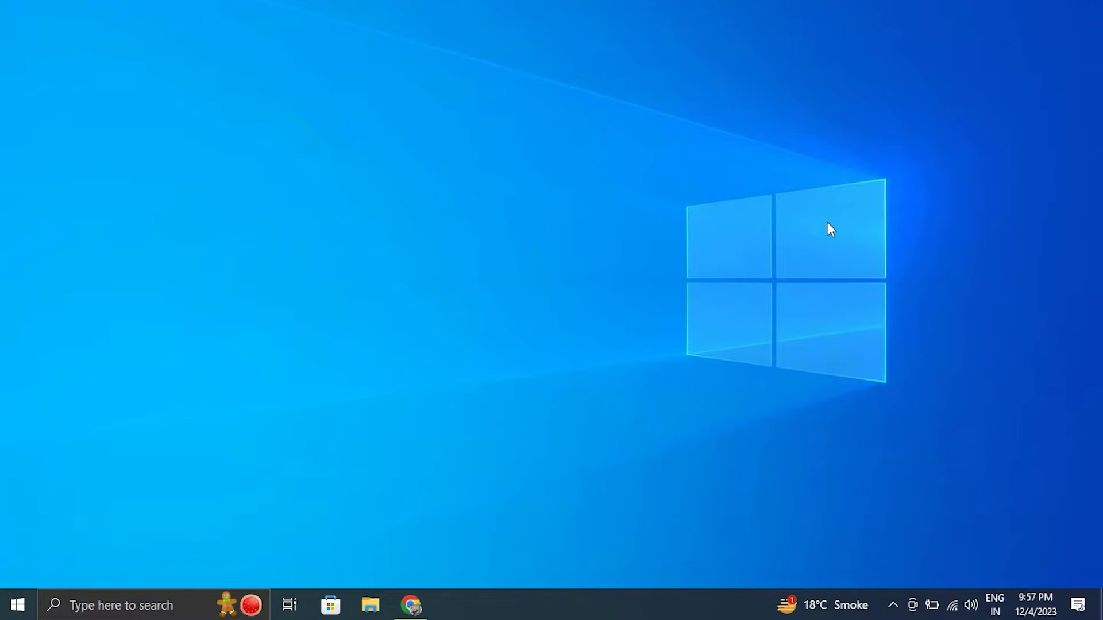
Start a check for new updates on the Windows Update page, then close Settings
{"action": "key", "text": "super+i"}
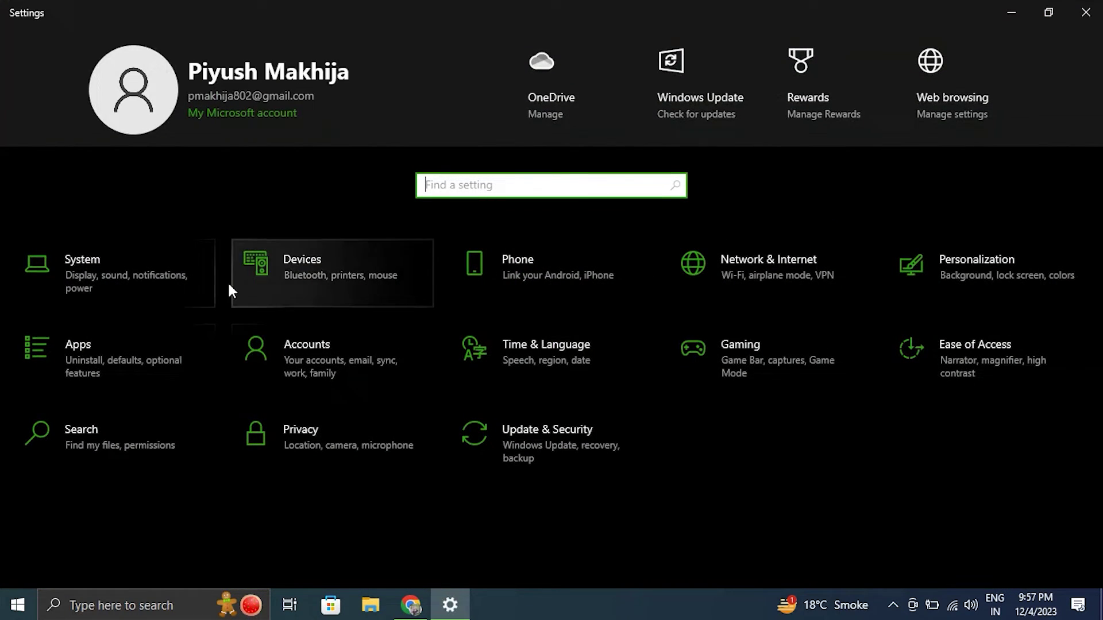
{"action": "left_click", "coordinate": [684, 68]}
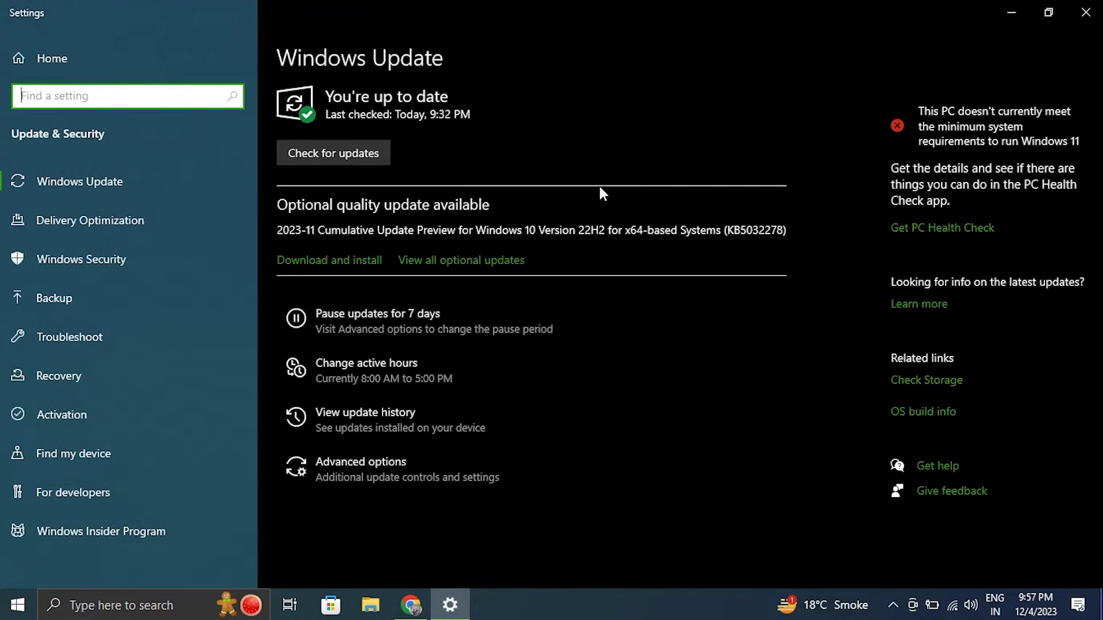
{"action": "left_click", "coordinate": [342, 154]}
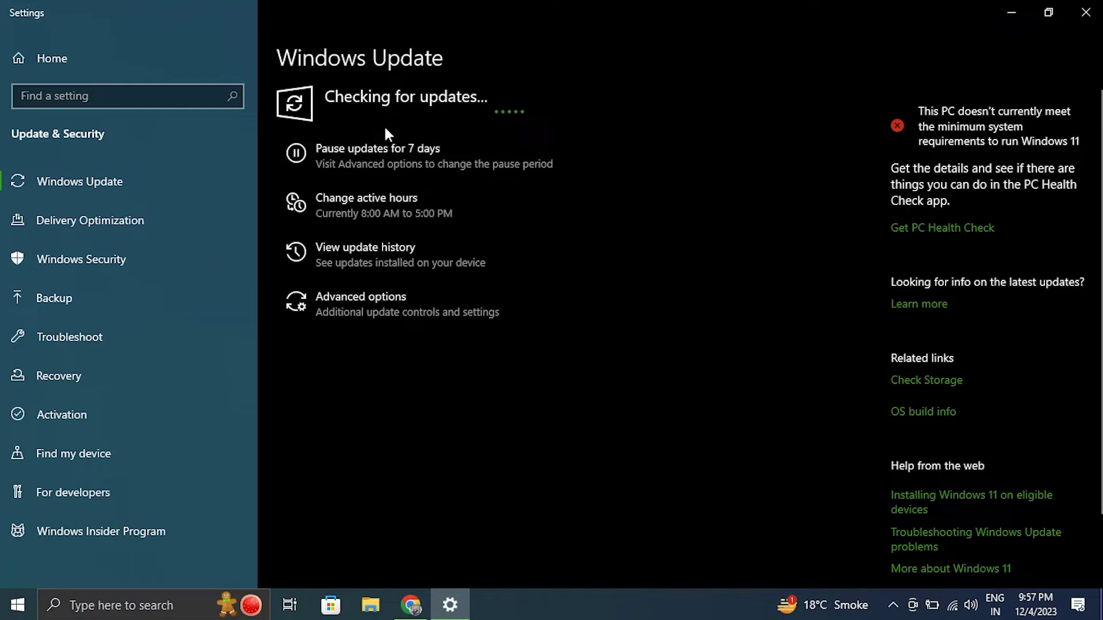
{"action": "left_click", "coordinate": [1086, 12]}
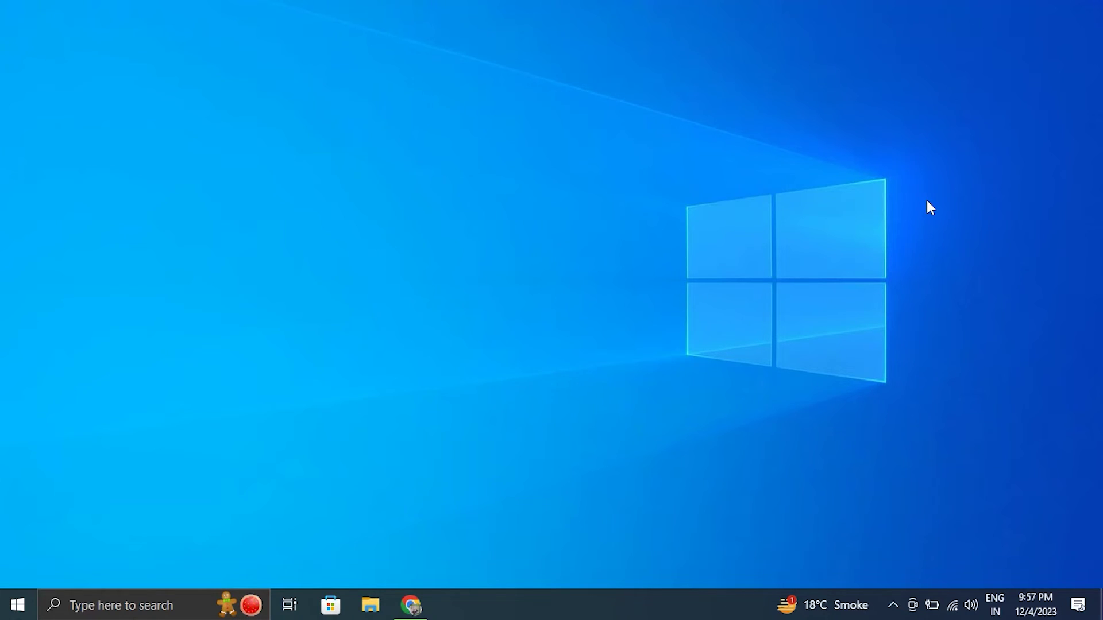
Open the %temp% folder in File Explorer from the Run box
{"action": "key", "text": "super+r"}
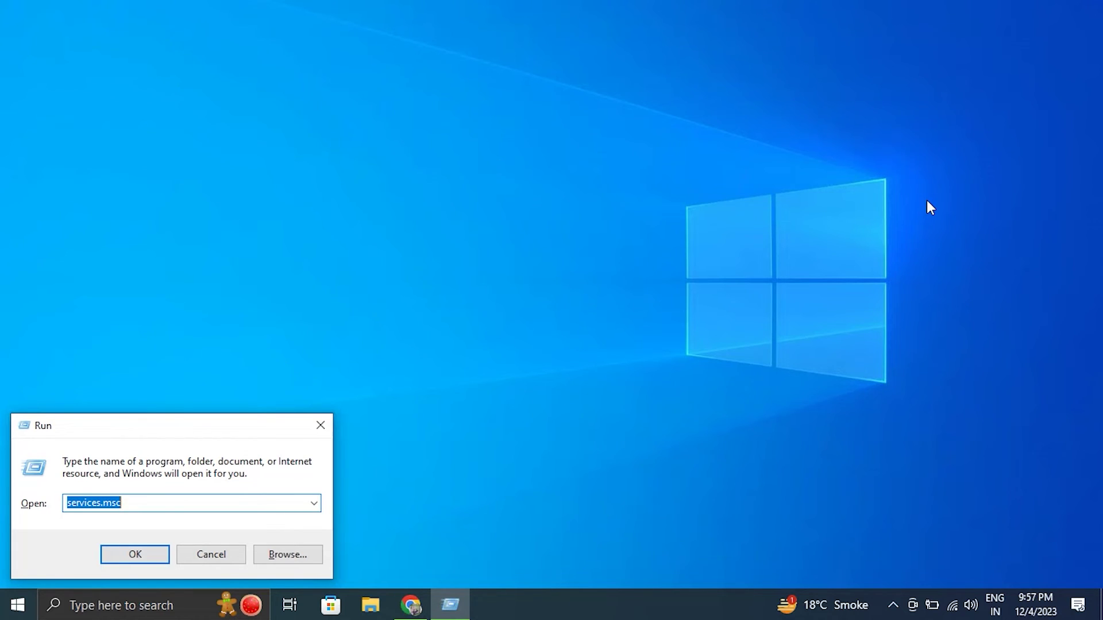
{"action": "type", "text": "%"}
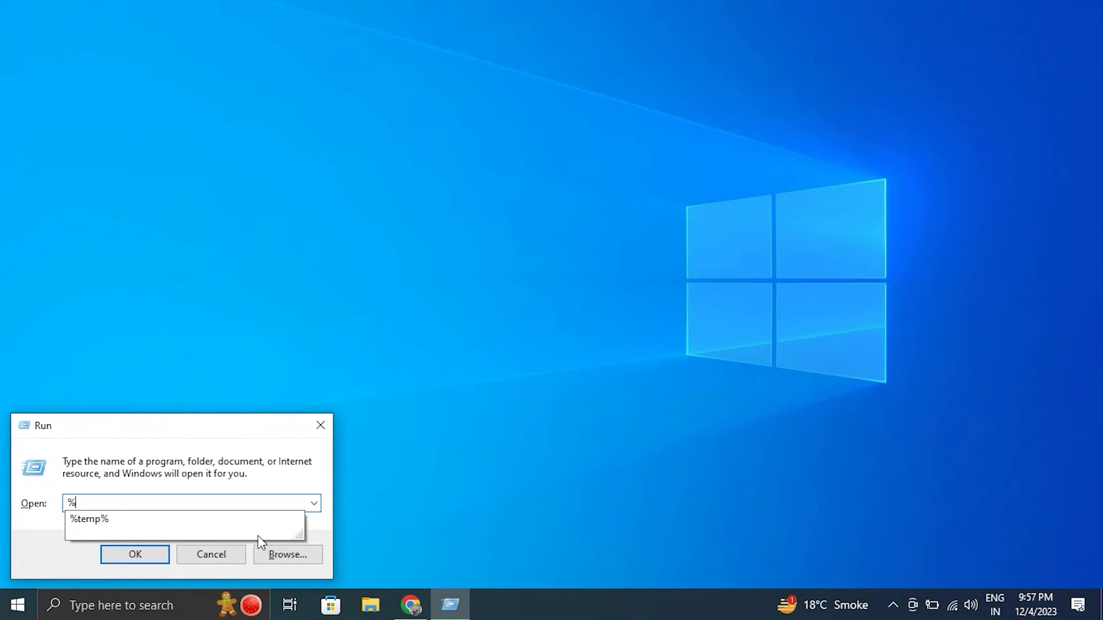
{"action": "left_click", "coordinate": [184, 522]}
{"action": "left_click", "coordinate": [135, 554]}
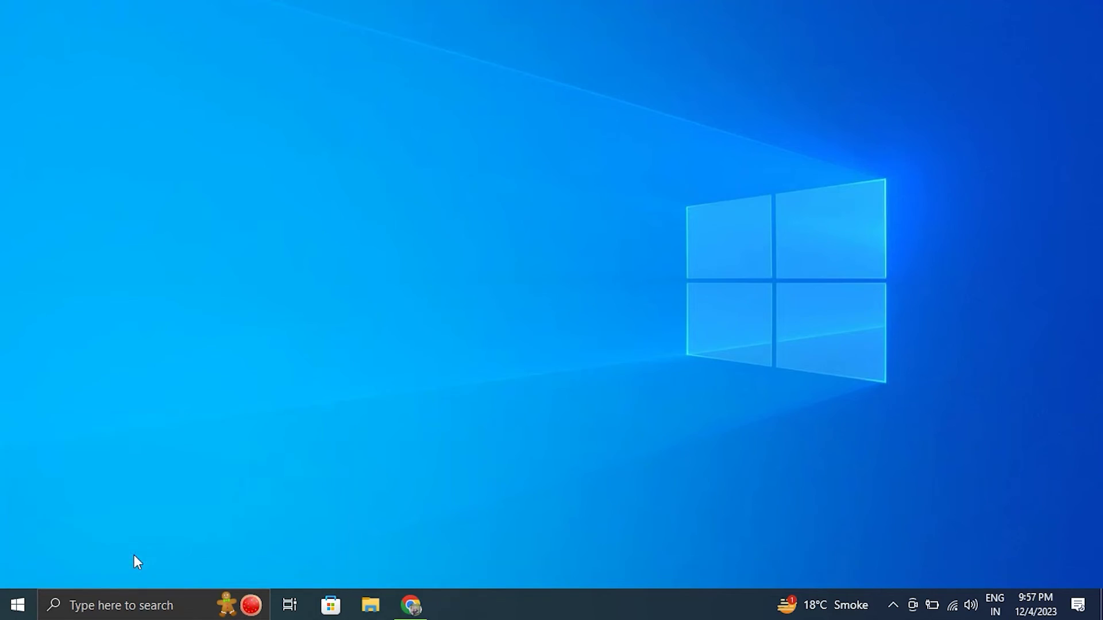
Delete all 101 items in the Temp folder and close the Explorer window
{"action": "left_click", "coordinate": [373, 343]}
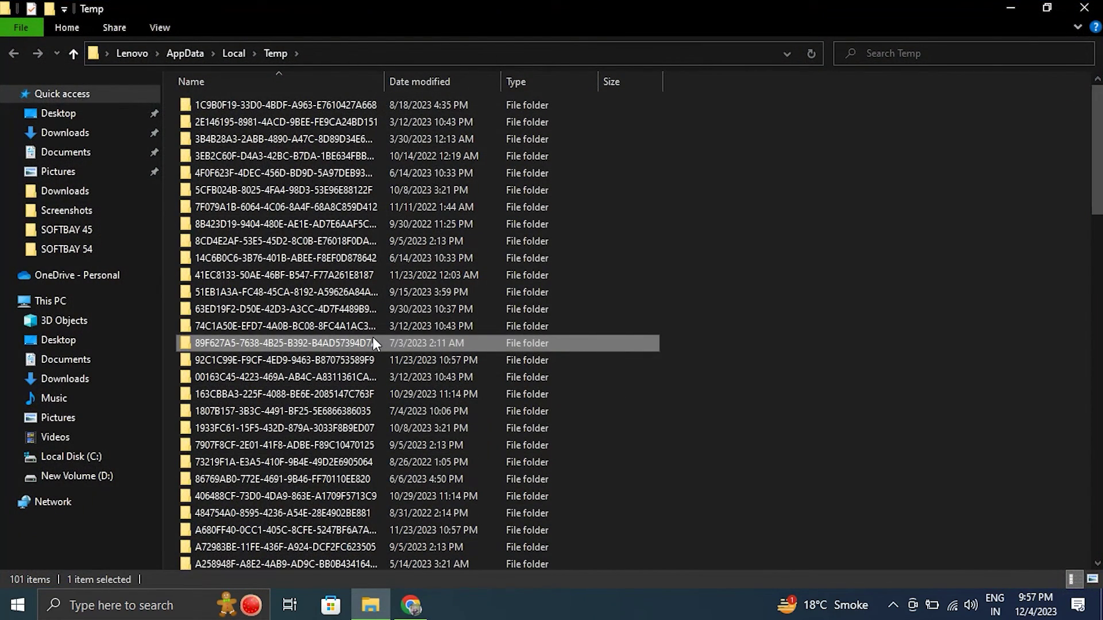
{"action": "key", "text": "ctrl+a"}
{"action": "right_click", "coordinate": [373, 337]}
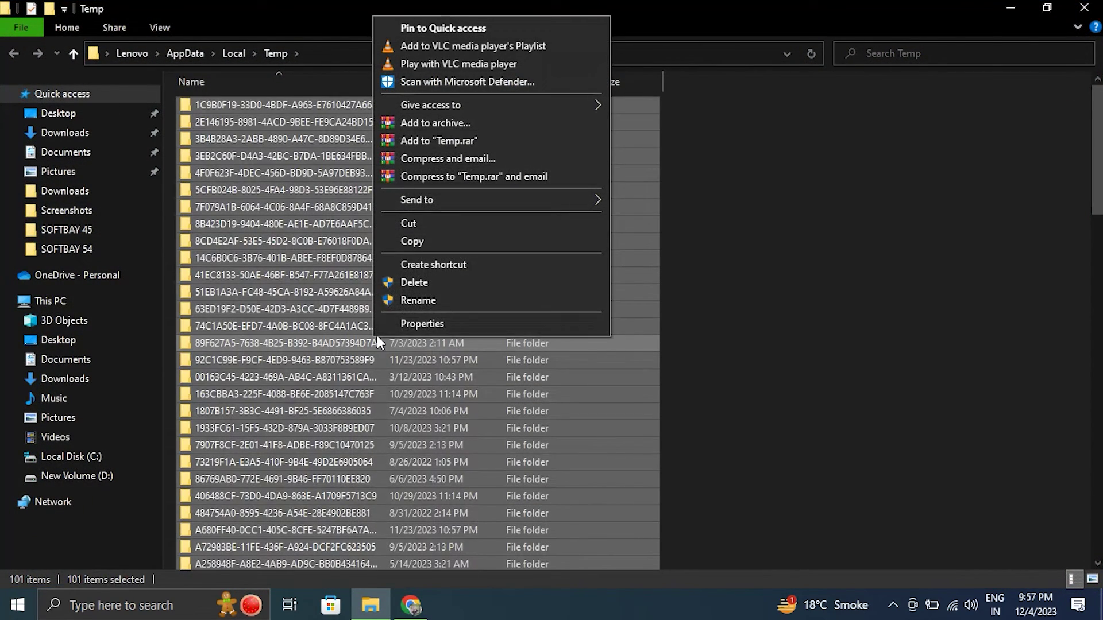
{"action": "left_click", "coordinate": [412, 280]}
{"action": "left_click", "coordinate": [1083, 8]}
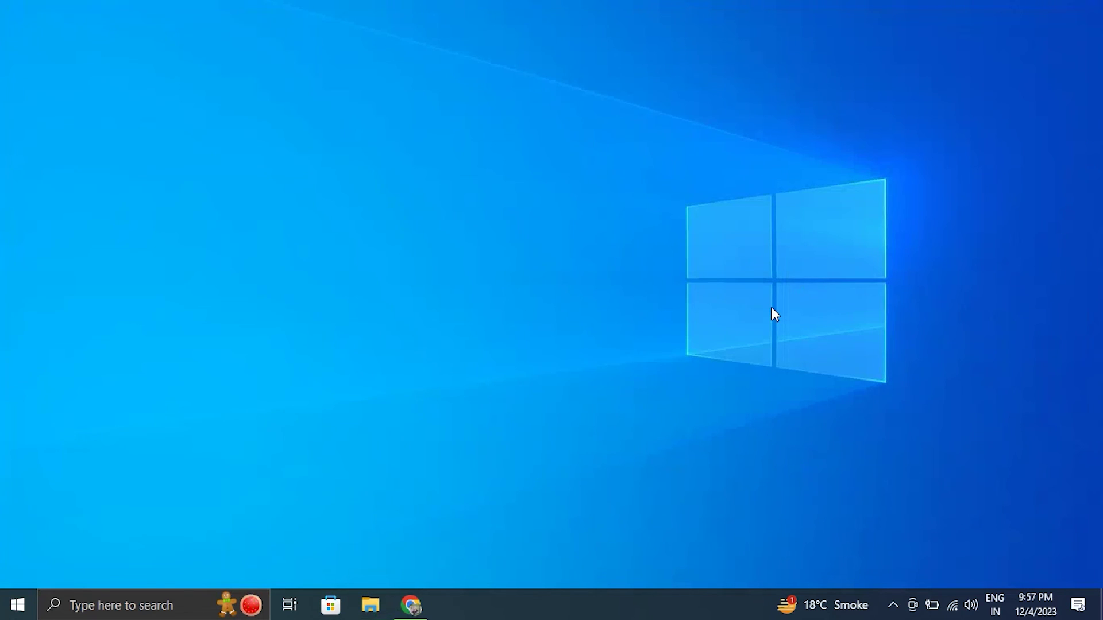